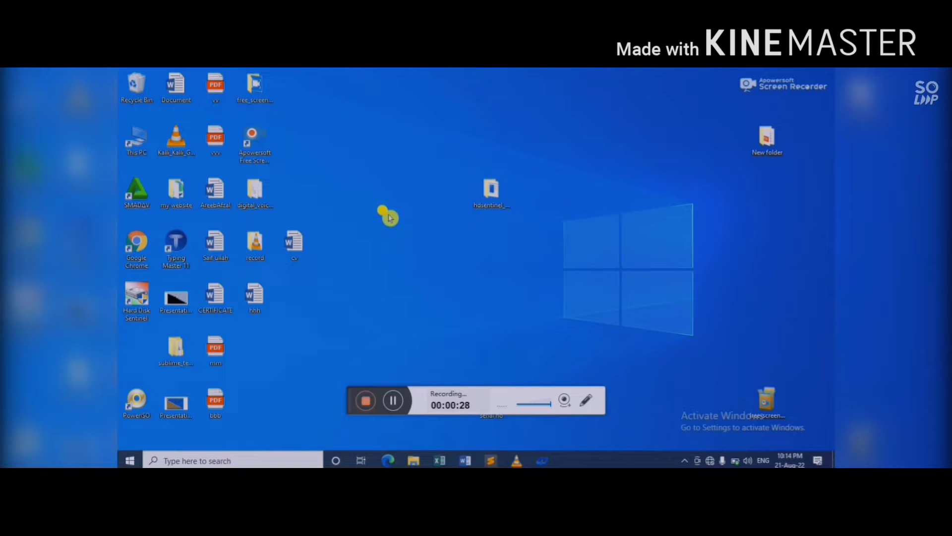
Step: Open the hdsentinel_setup folder on the desktop and display its contents as large icons
left_click(497, 213)
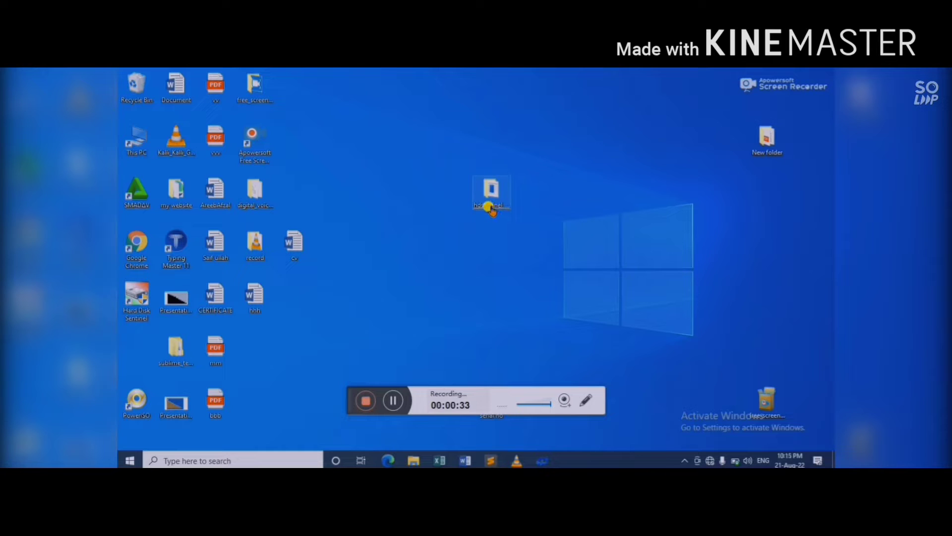
double_click(491, 208)
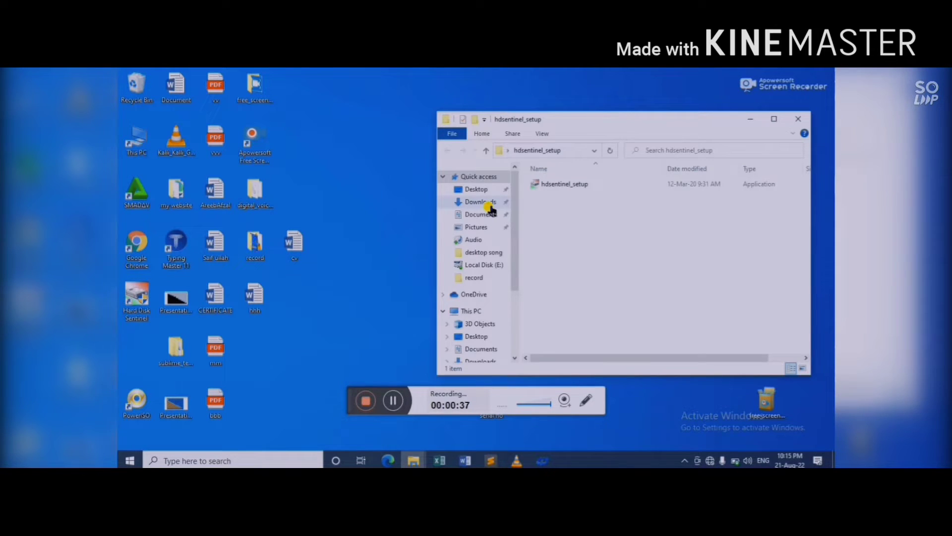
left_click(540, 186)
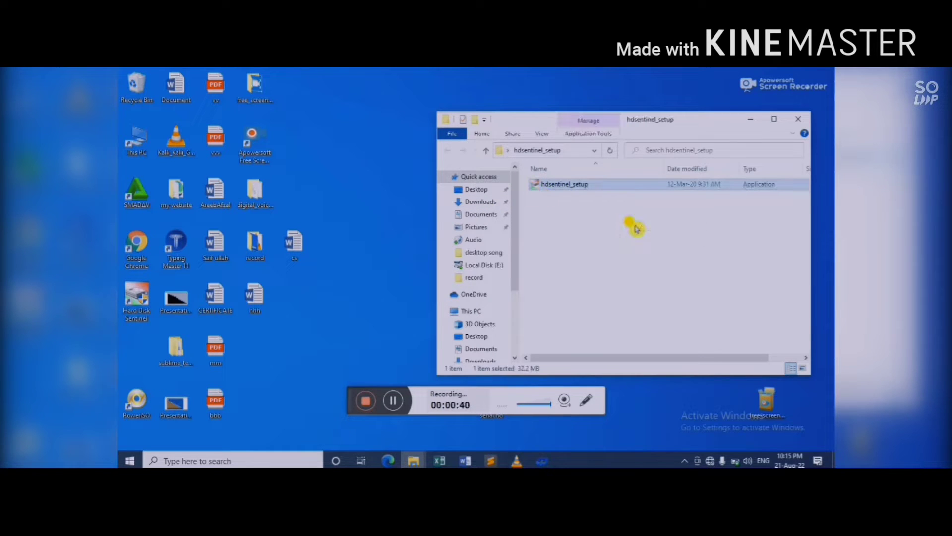
right_click(635, 224)
mouse_move(645, 235)
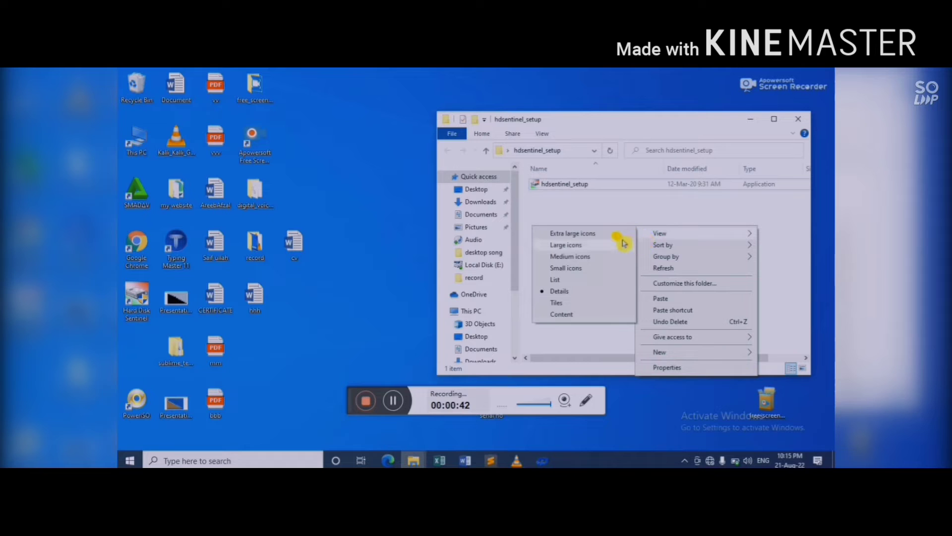
left_click(607, 243)
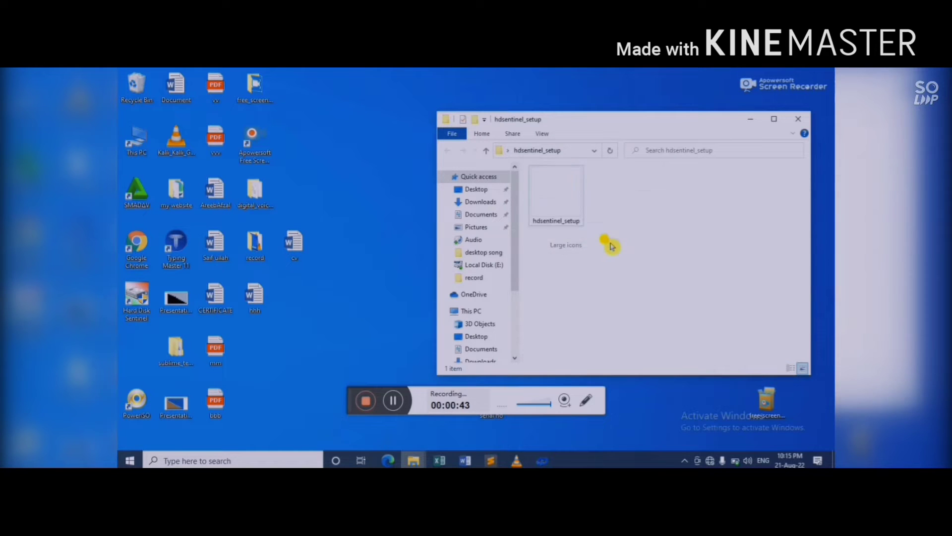
Step: Run the hdsentinel_setup installer in English and accept the license agreement
left_click(581, 222)
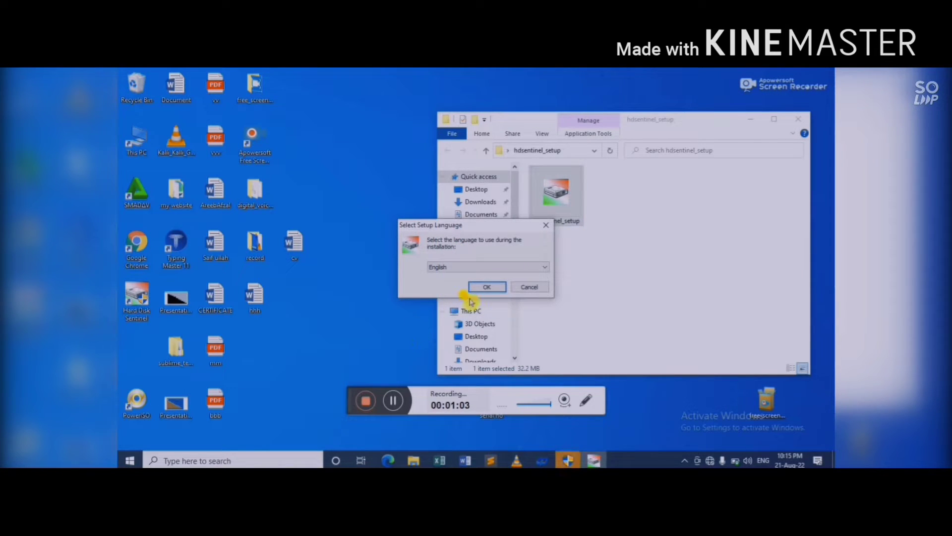
left_click(484, 293)
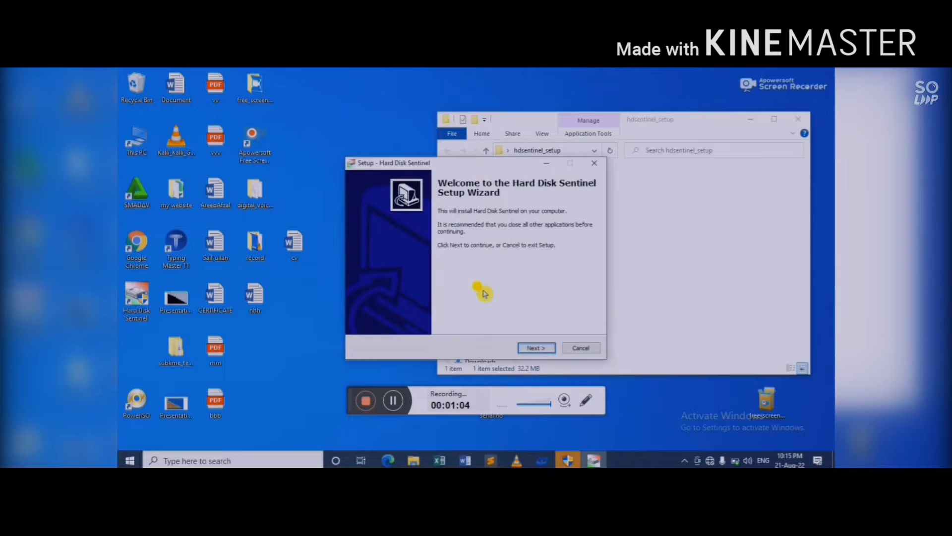
left_click(540, 348)
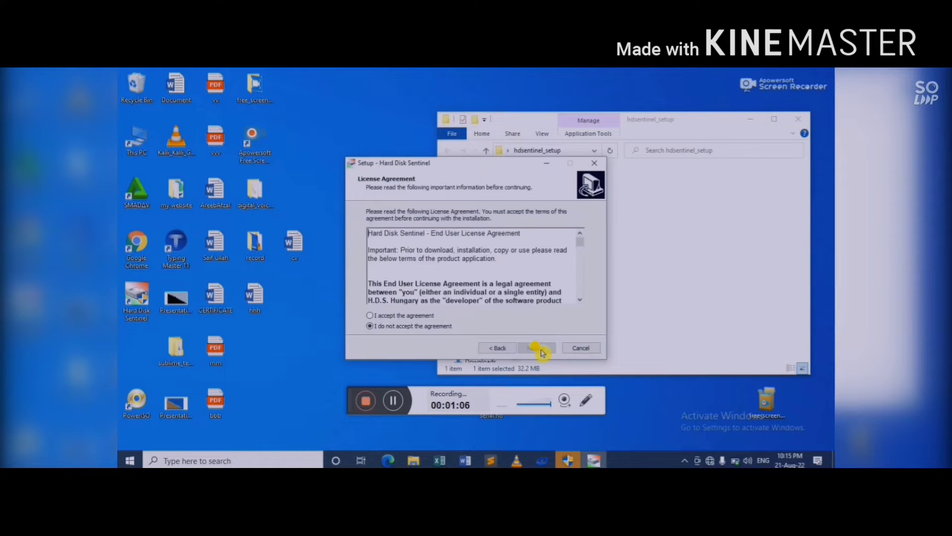
left_click(405, 316)
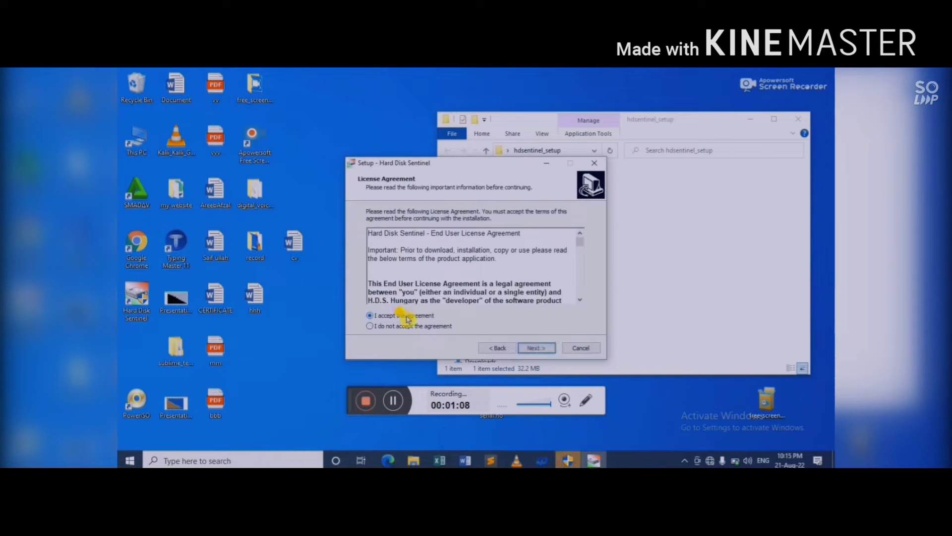
left_click(528, 350)
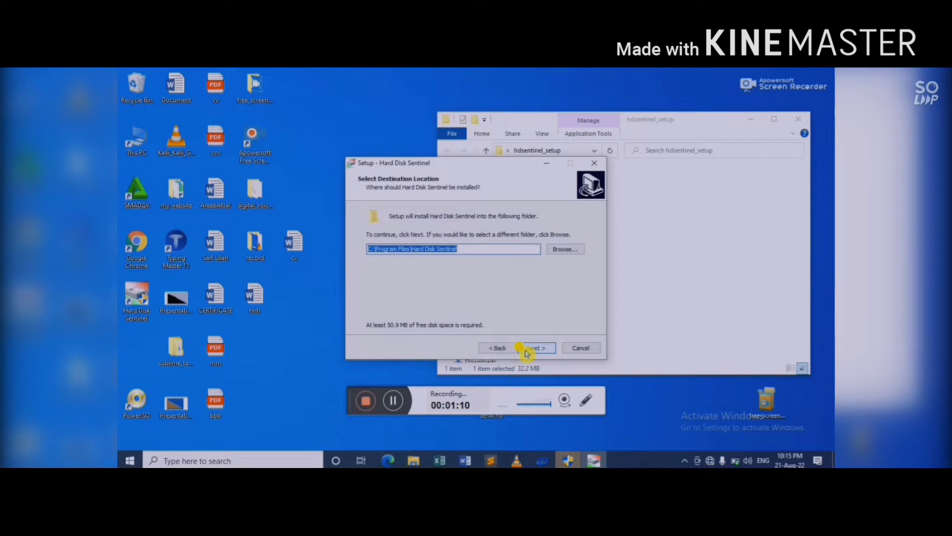
Step: Install Hard Disk Sentinel in C:\Program Files\Hard Disk Sentinel with desktop and Quick Launch icons, finish with launching enabled, and close the setup folder
left_click(527, 351)
left_click(526, 350)
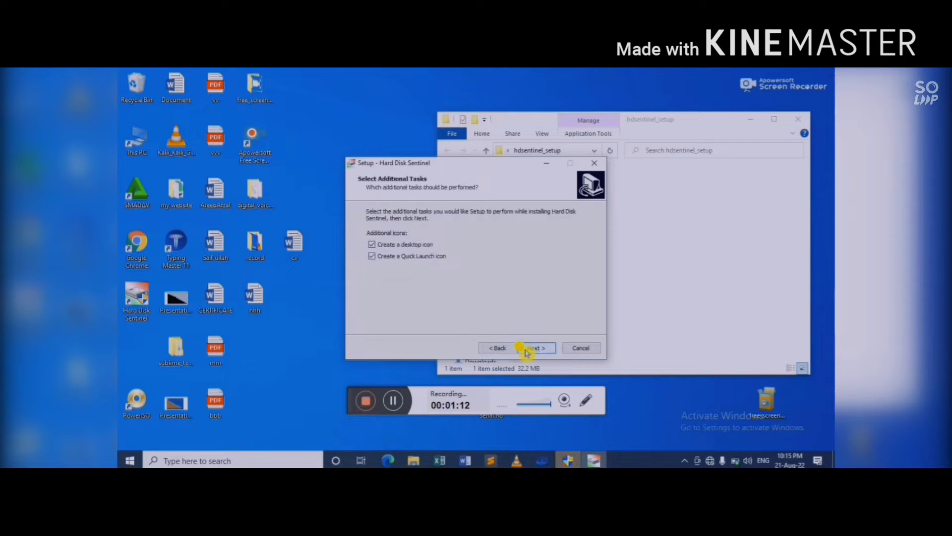
left_click(527, 350)
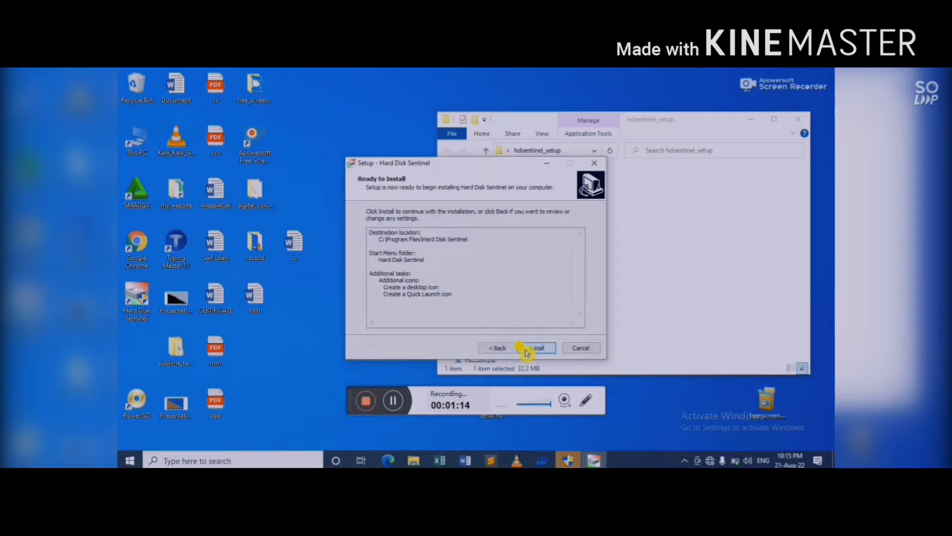
left_click(526, 350)
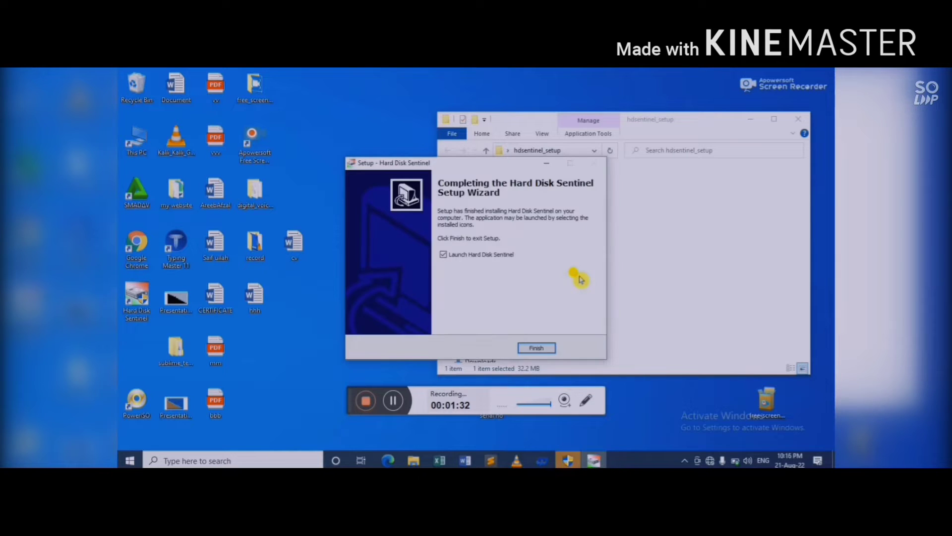
left_click(530, 348)
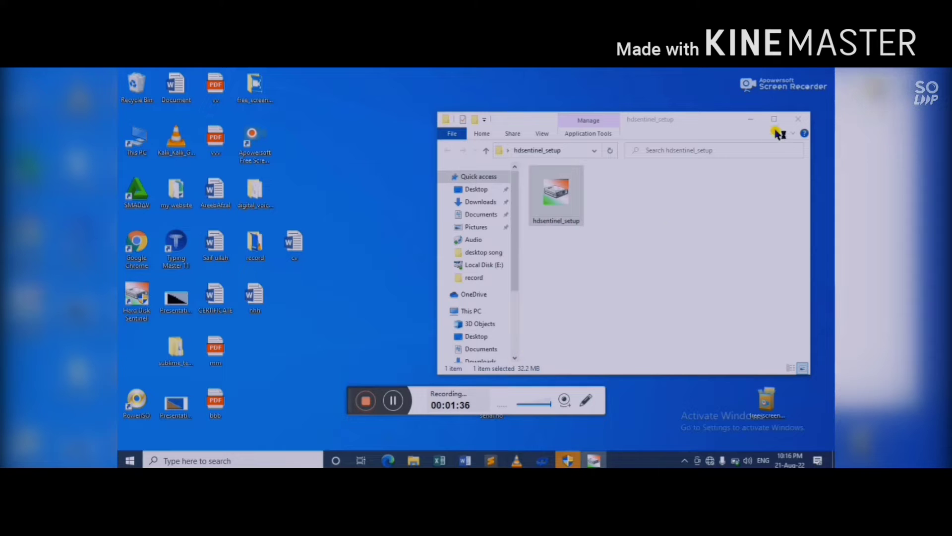
left_click(793, 121)
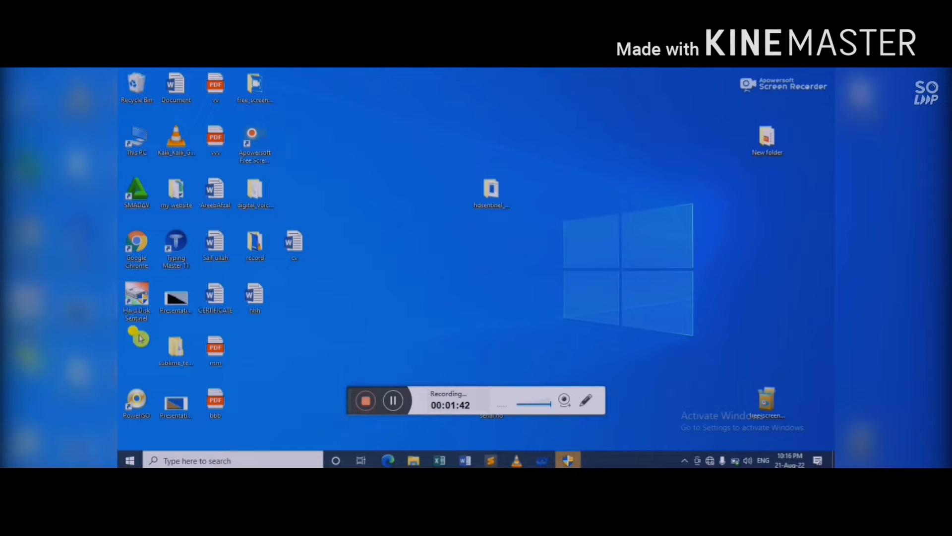
Step: Launch Hard Disk Sentinel from its desktop shortcut and allow it to run
left_click(134, 312)
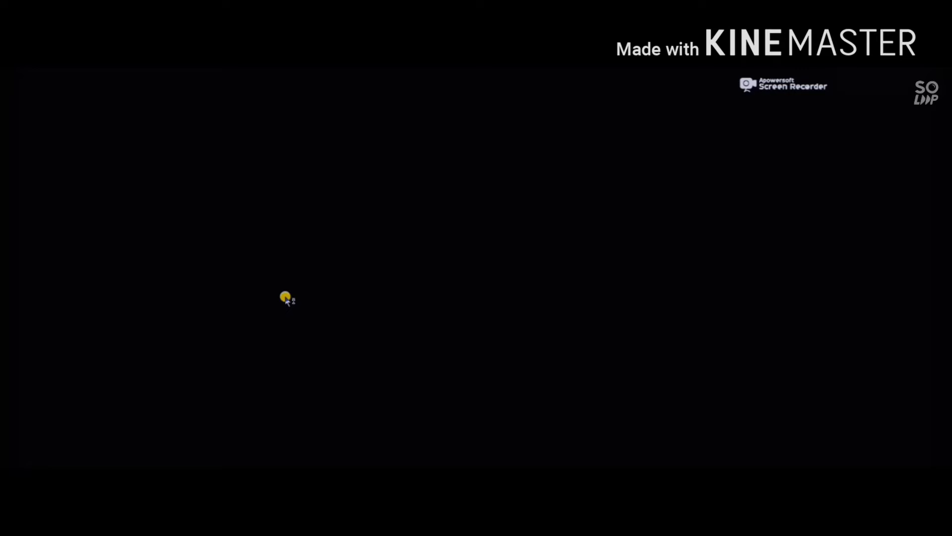
left_click(417, 330)
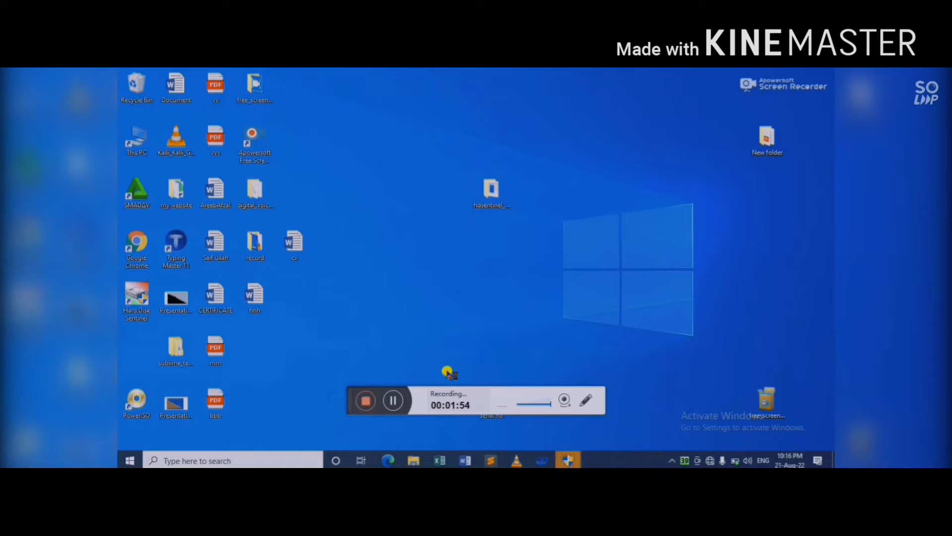
mouse_move(571, 462)
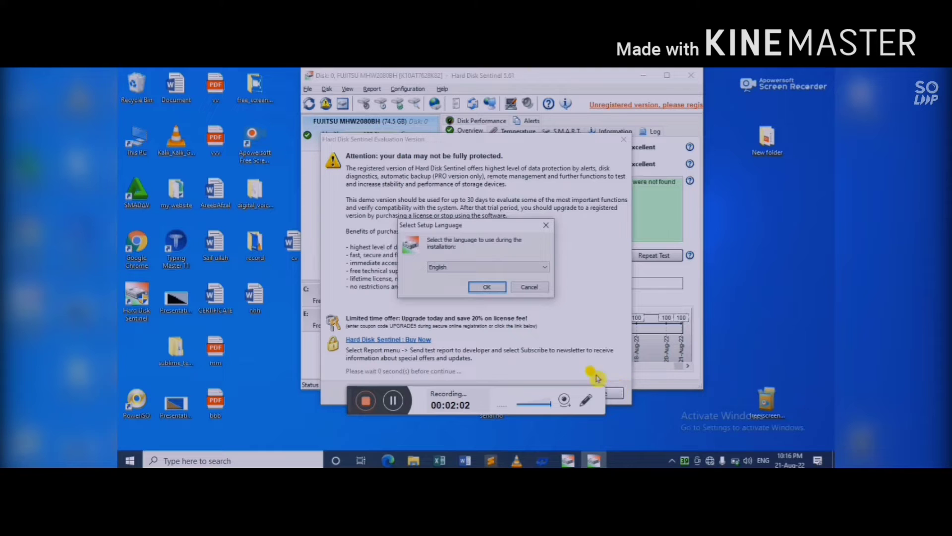
Step: Go through the second setup instance in English and accept its license agreement
left_click(487, 287)
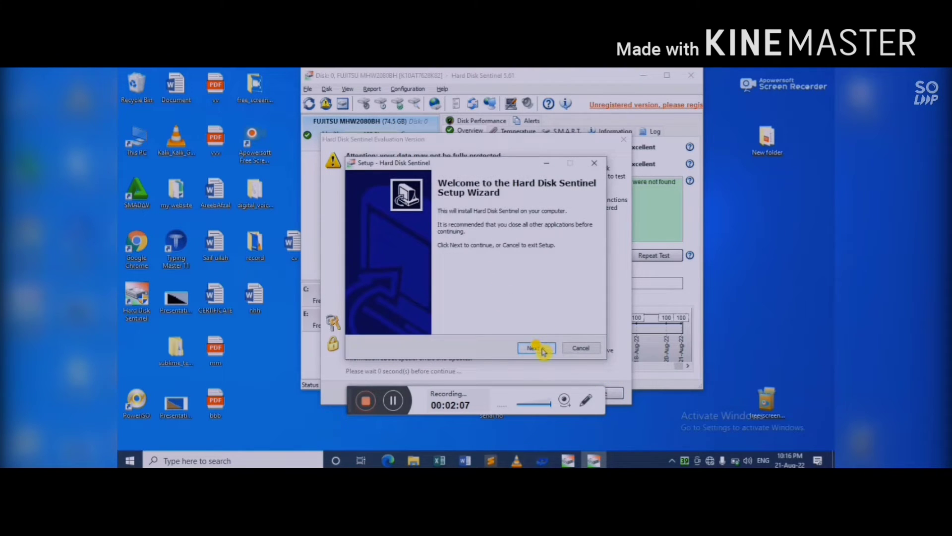
left_click(542, 351)
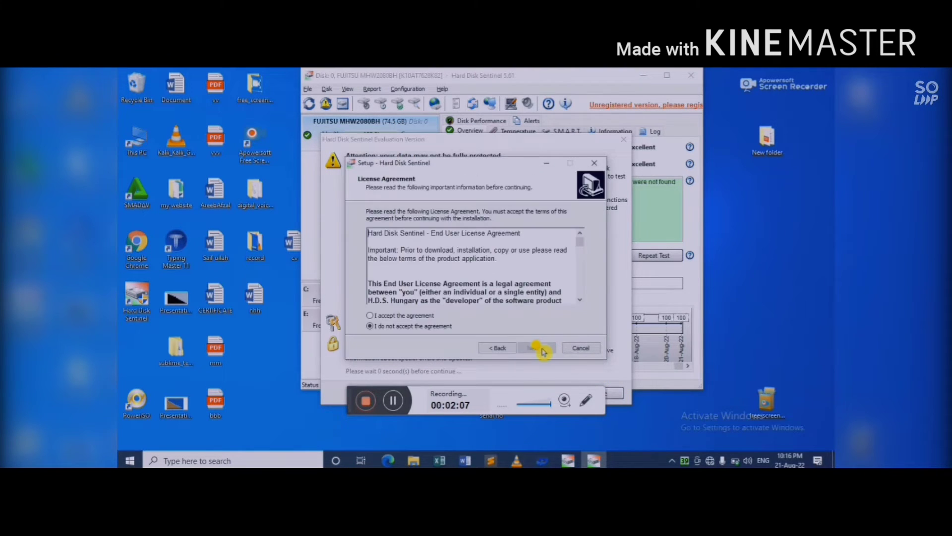
left_click(427, 316)
left_click(527, 349)
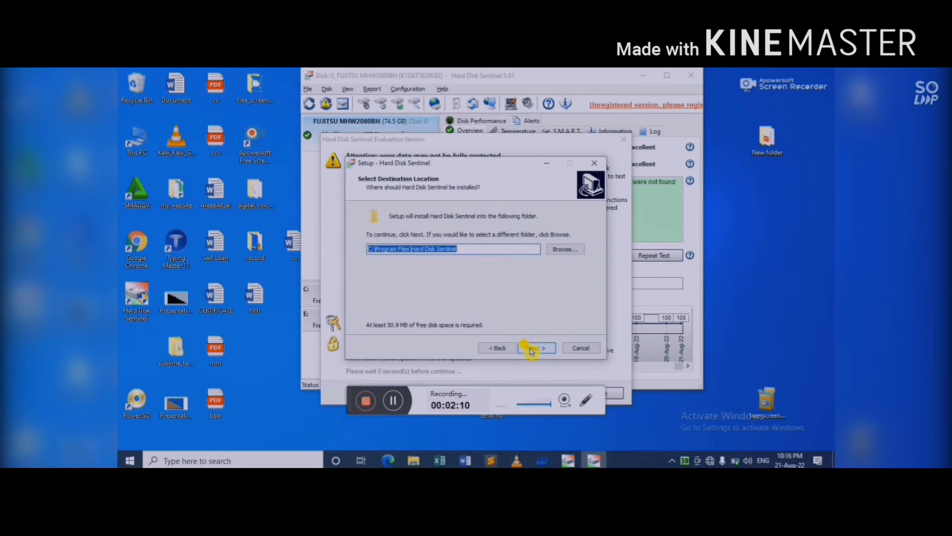
Step: Reinstall Hard Disk Sentinel with the default folder and both additional icons, and finish the setup wizard with launching enabled
left_click(531, 350)
left_click(530, 351)
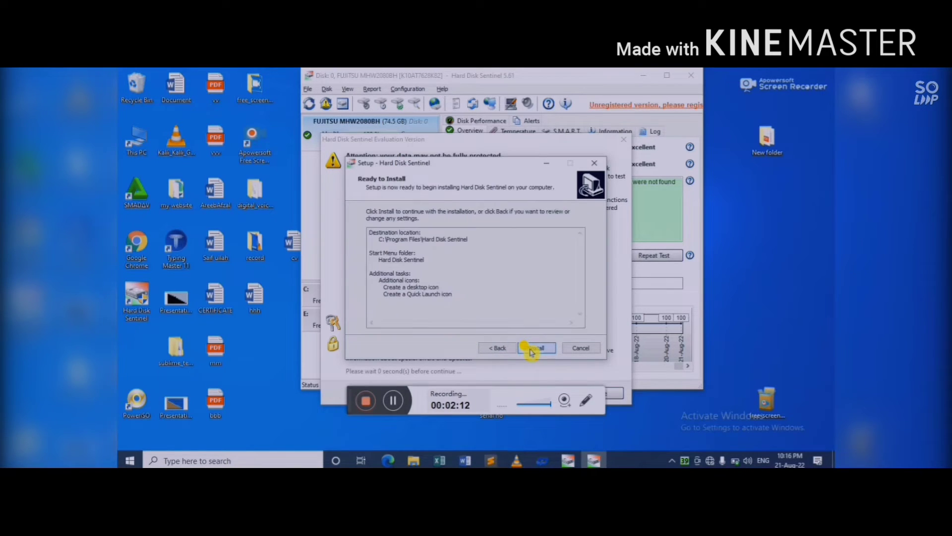
left_click(531, 350)
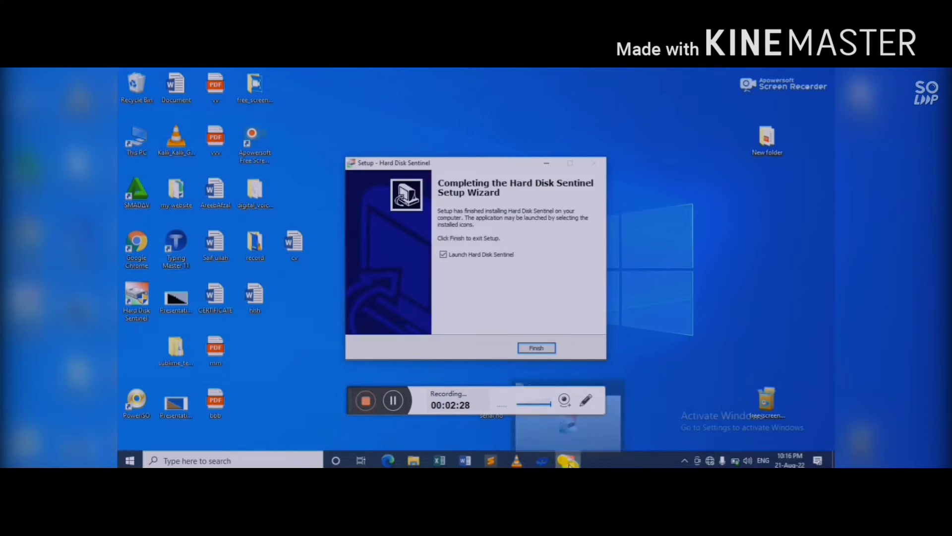
left_click(533, 348)
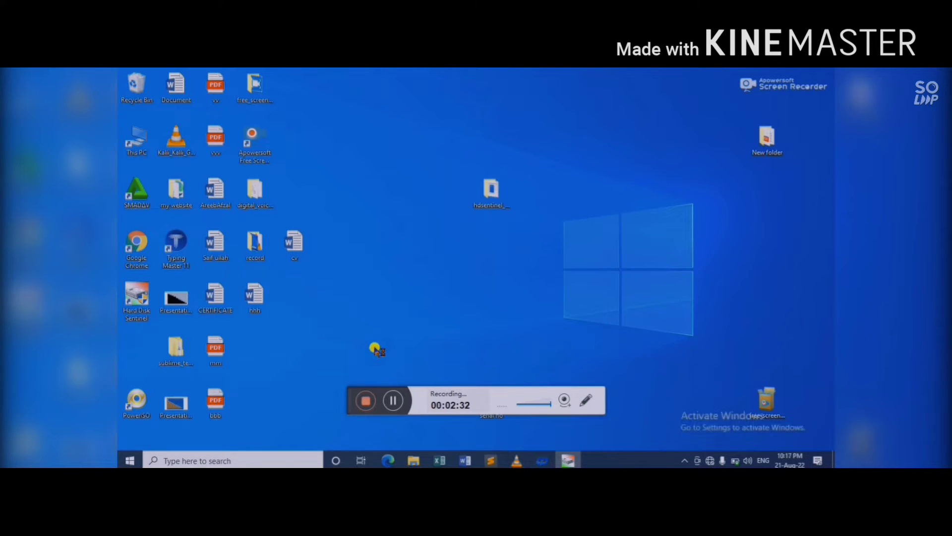
Step: Refresh the desktop and open Hard Disk Sentinel from its shortcut in a maximized window, dismissing the evaluation notice
right_click(408, 287)
left_click(431, 314)
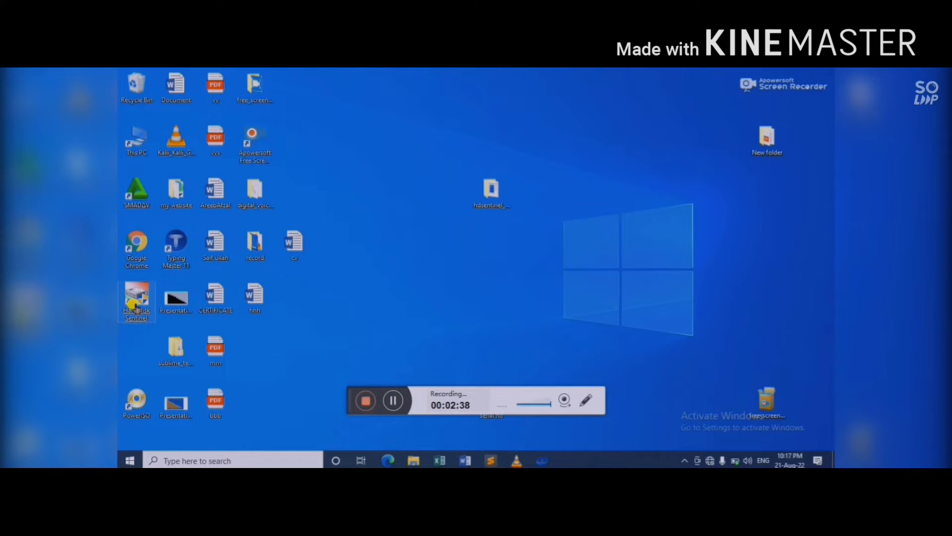
double_click(135, 306)
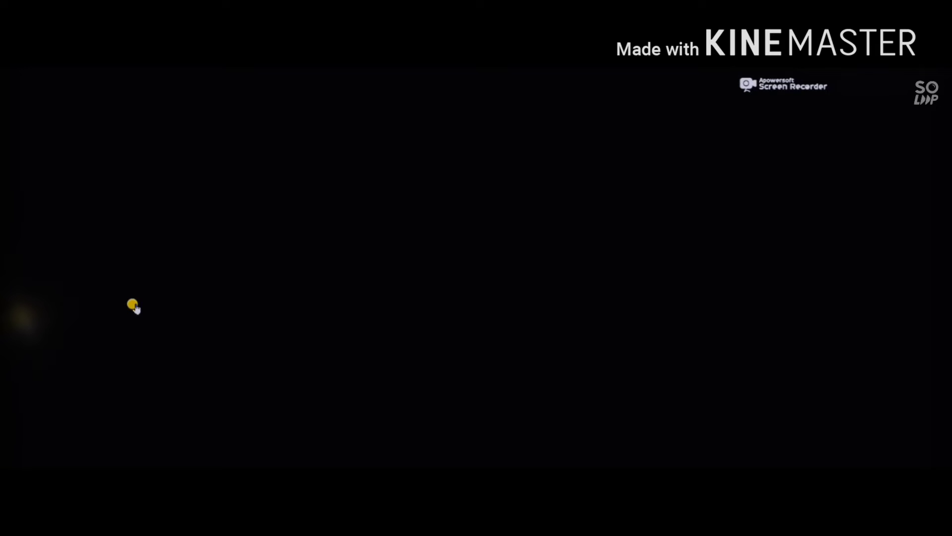
left_click(410, 338)
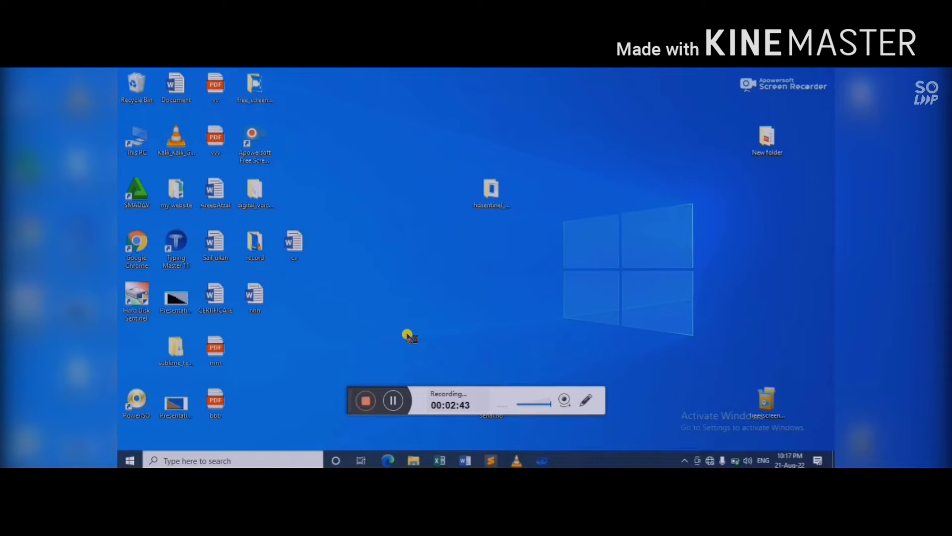
left_click(408, 337)
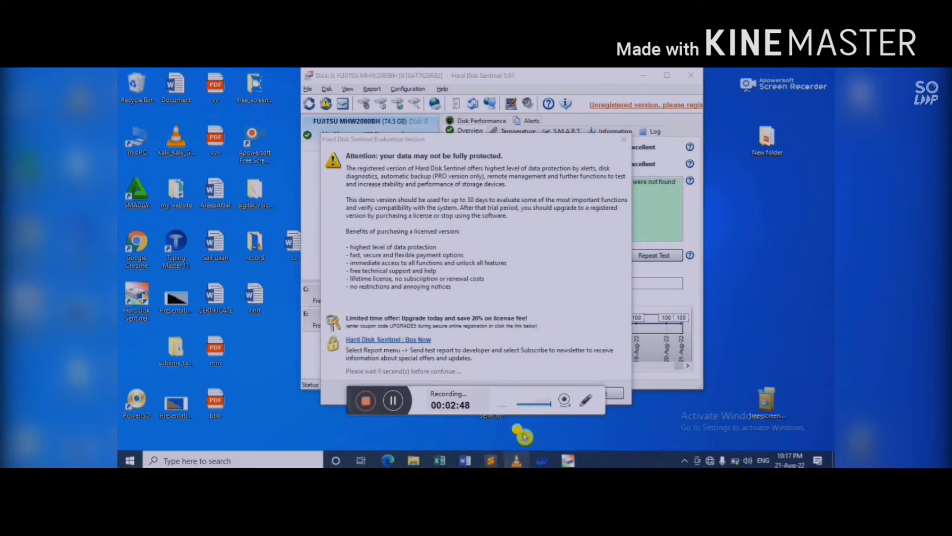
left_click(624, 139)
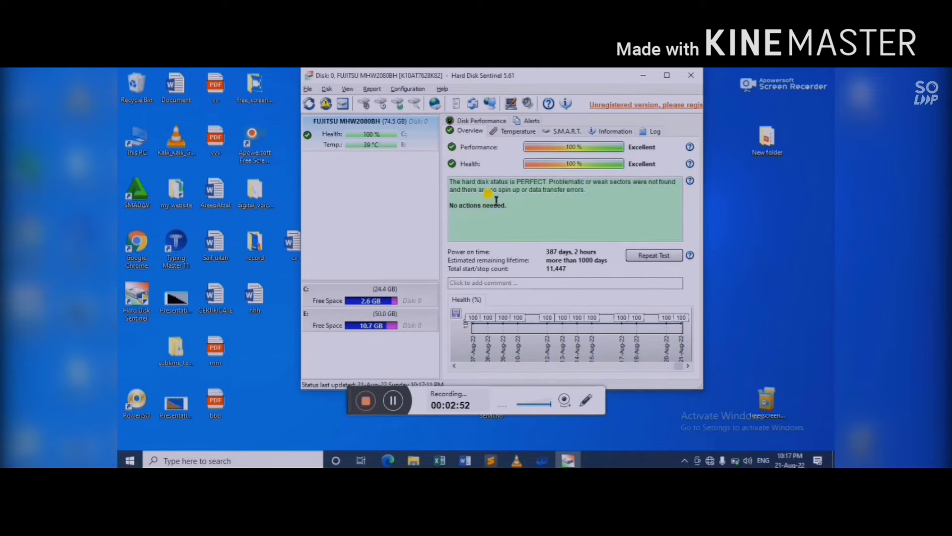
left_click(666, 77)
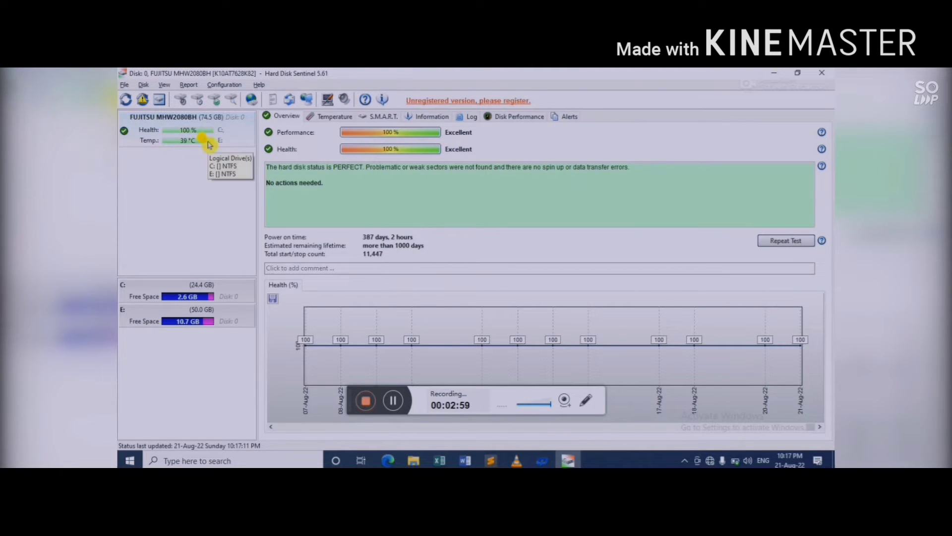
Step: Examine the FUJITSU disk's health and performance overview and its temperature details
left_click(179, 154)
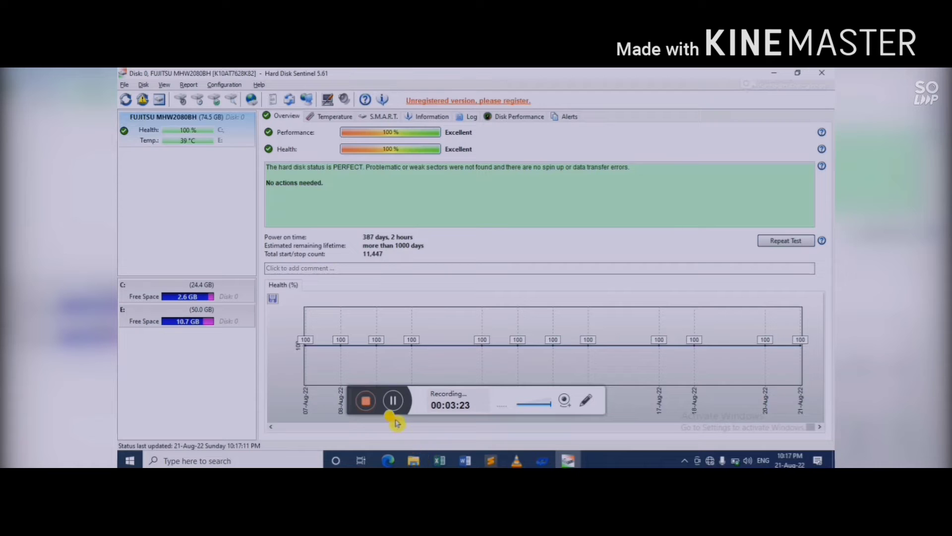
left_click(382, 398)
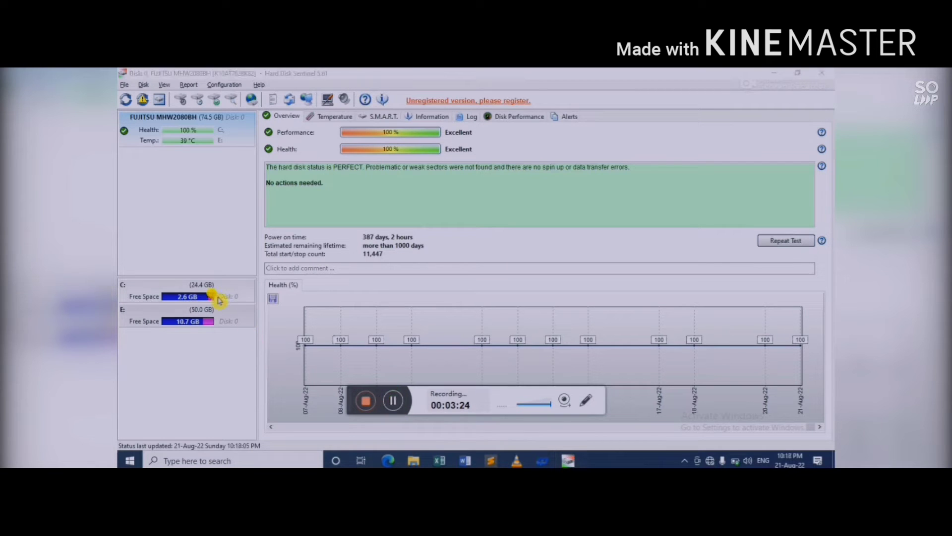
left_click(186, 222)
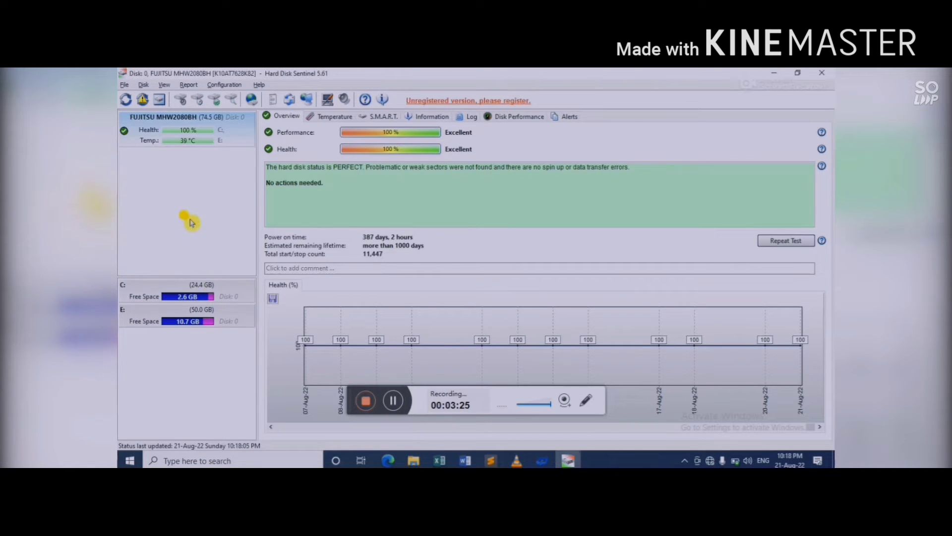
left_click(203, 143)
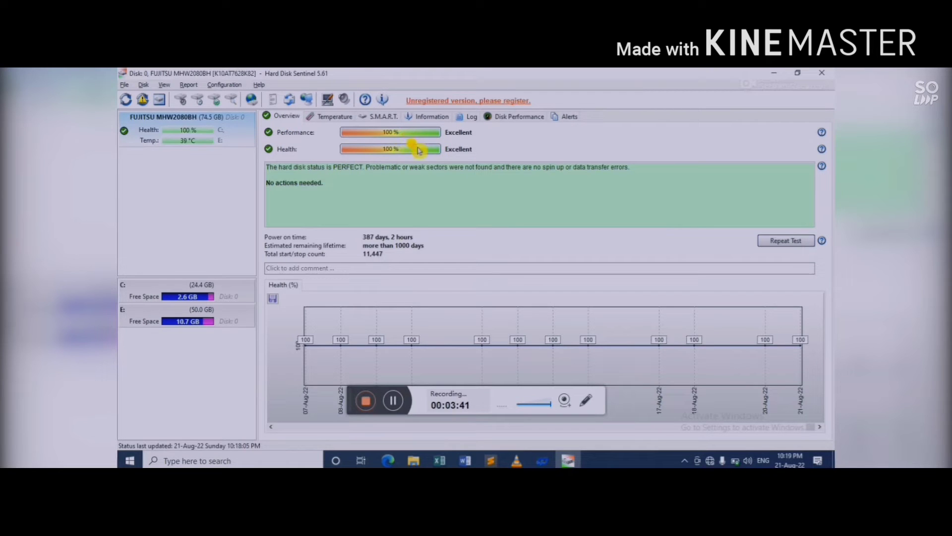
left_click(331, 116)
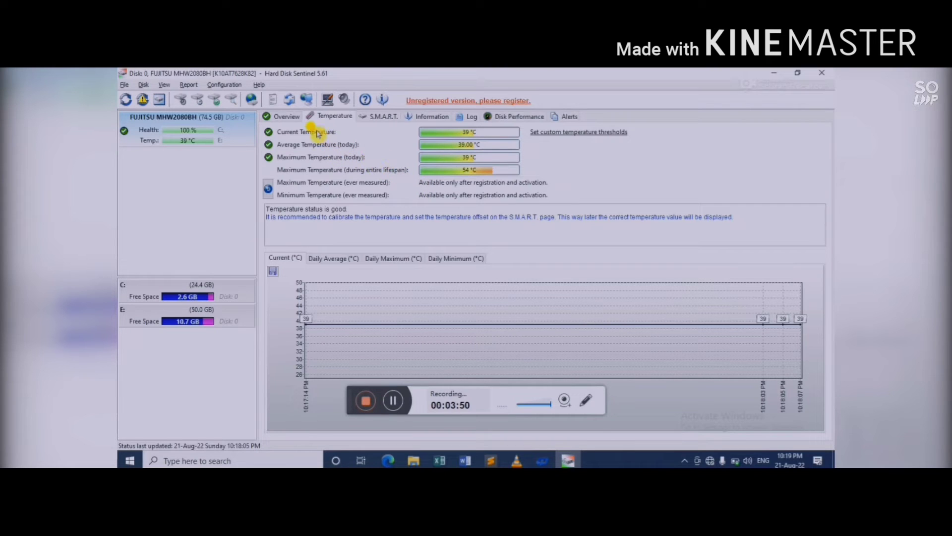
Step: Examine the S.M.A.R.T. attribute list of the FUJITSU disk
left_click(395, 121)
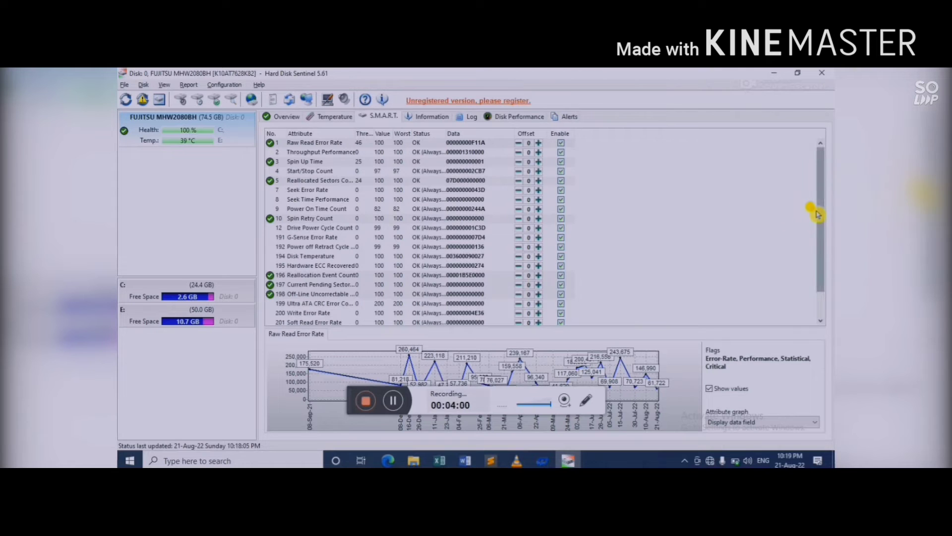
mouse_move(818, 214)
left_mouse_down()
mouse_move(822, 246)
mouse_move(821, 202)
left_mouse_up()
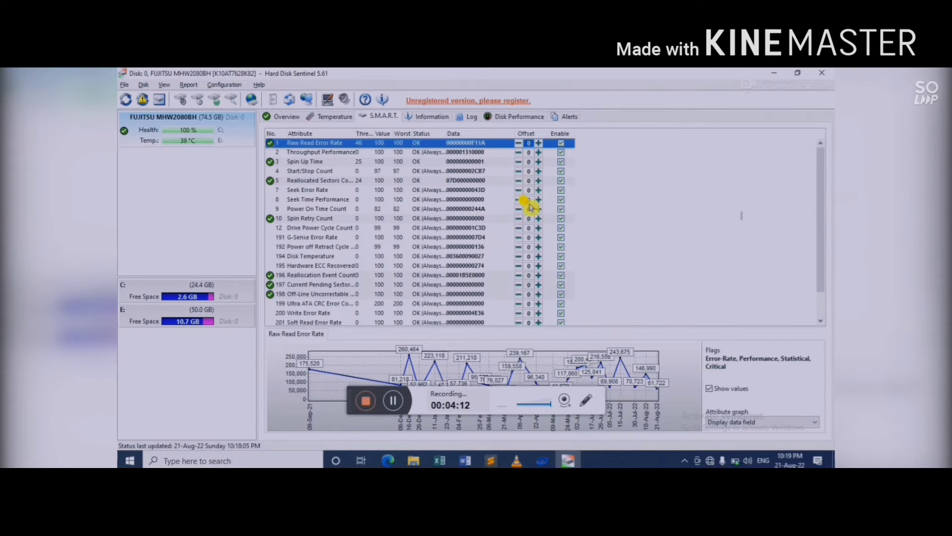
Step: Raise the Power off Retract Cycle Count offset to 1 and return it to 0, accepting both offset warnings
left_click(537, 248)
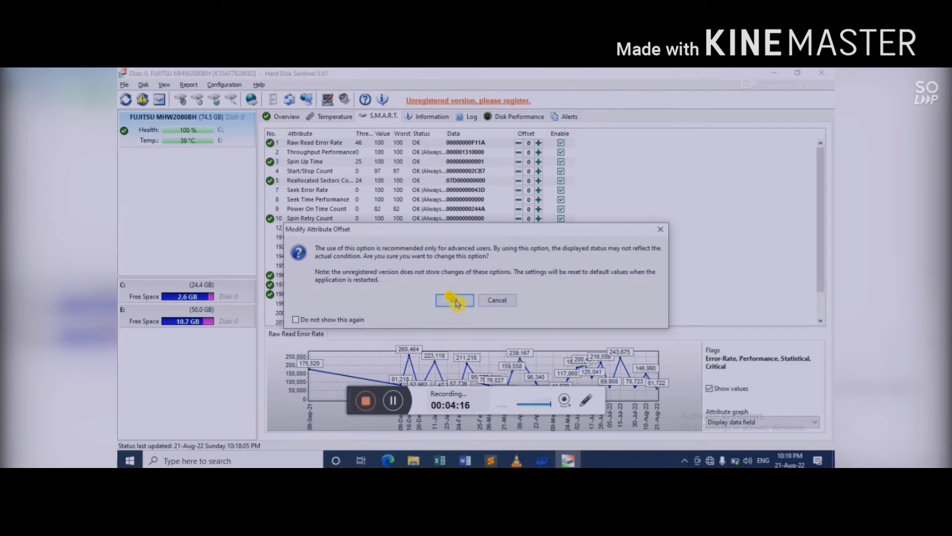
left_click(455, 300)
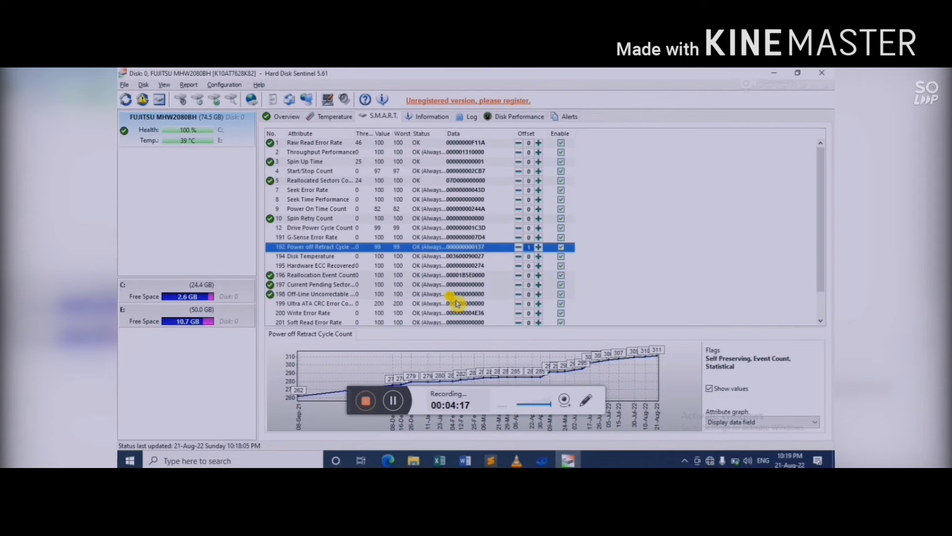
left_click(518, 249)
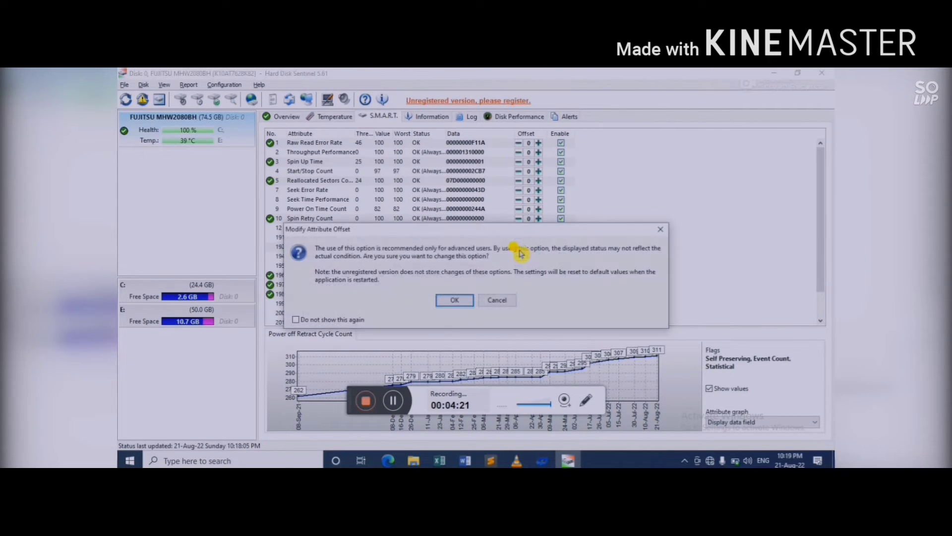
left_click(455, 300)
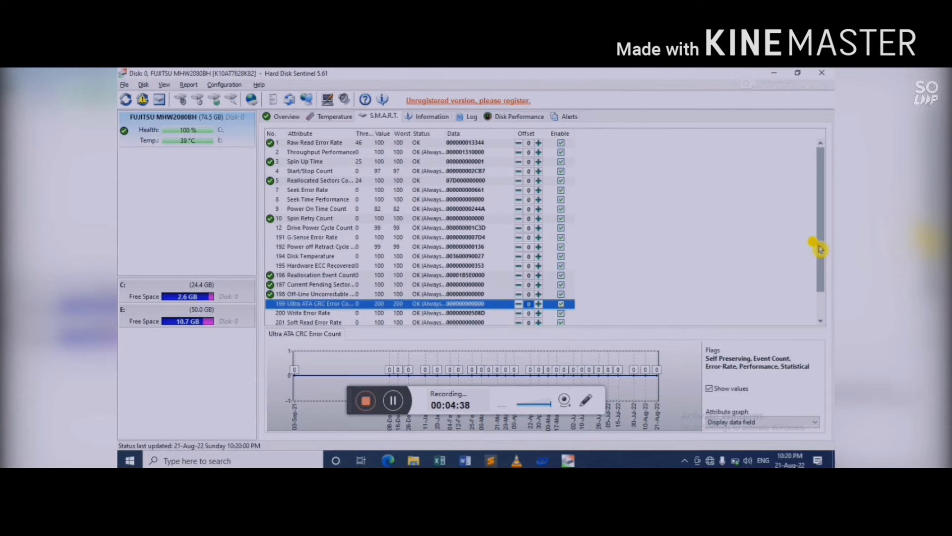
Step: Look through the remaining S.M.A.R.T. attributes and the disk's health entry, and close Hard Disk Sentinel
left_click_drag(820, 249, 822, 283)
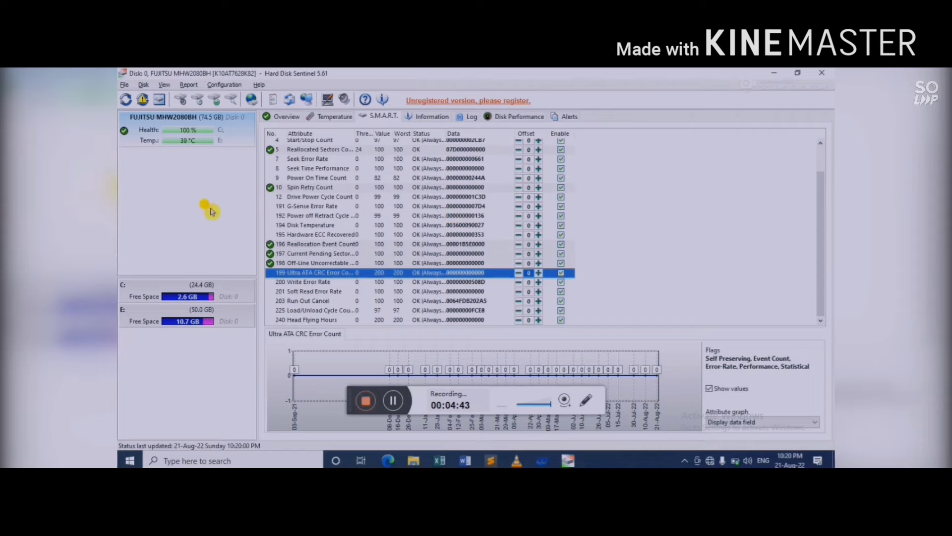
left_click(151, 134)
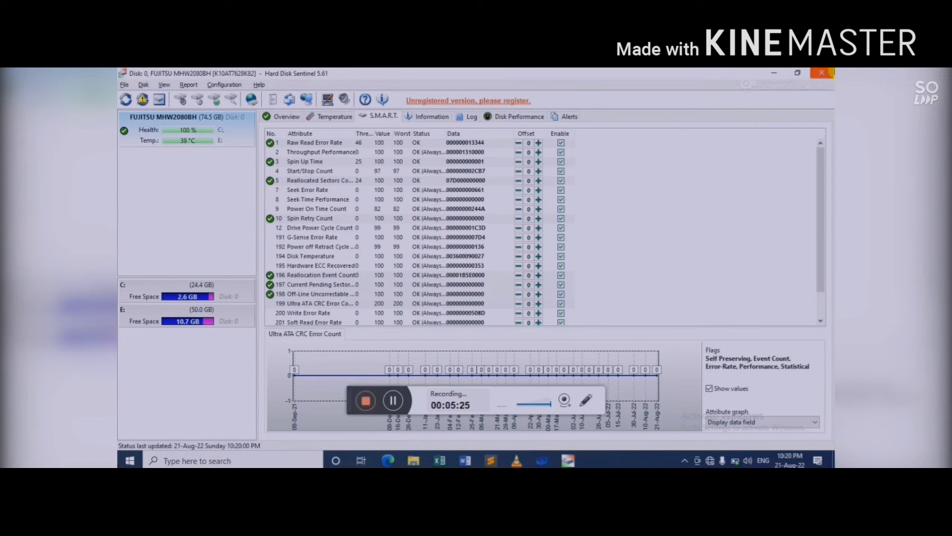
left_click(830, 74)
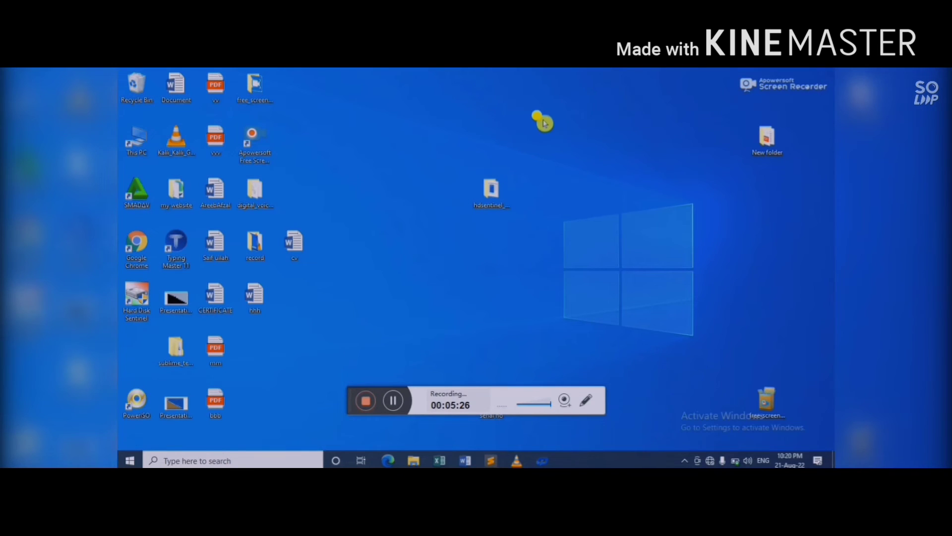
Step: Open This PC in a maximized window, review the computer's system properties, and close both windows
double_click(130, 138)
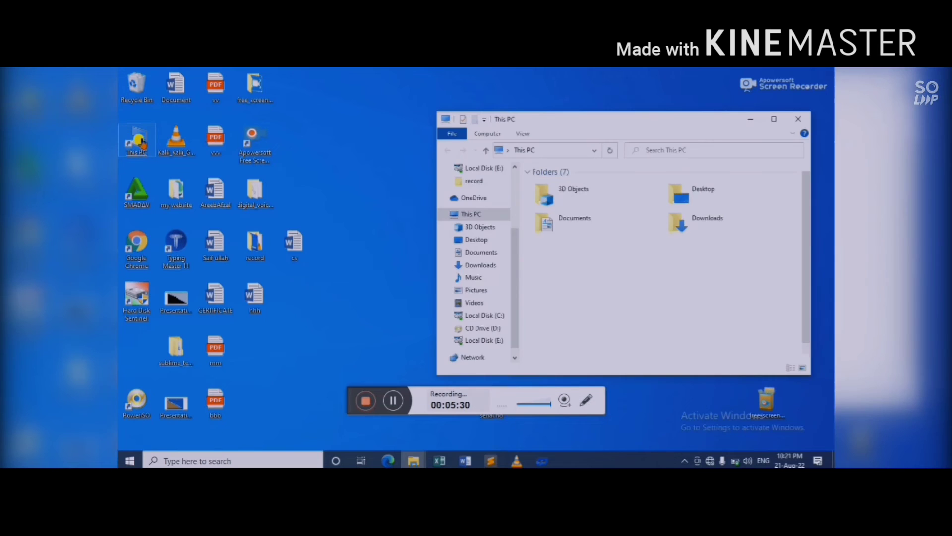
left_click(774, 120)
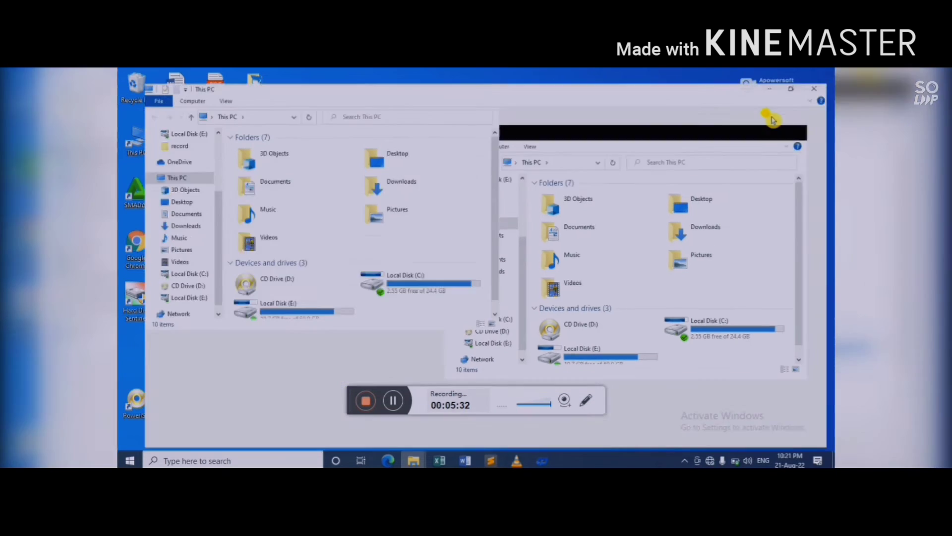
right_click(479, 267)
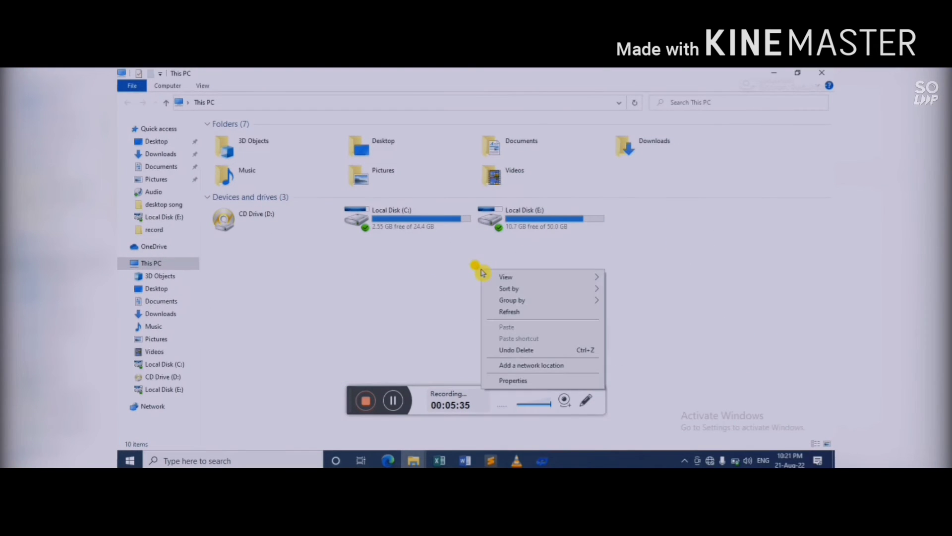
left_click(515, 380)
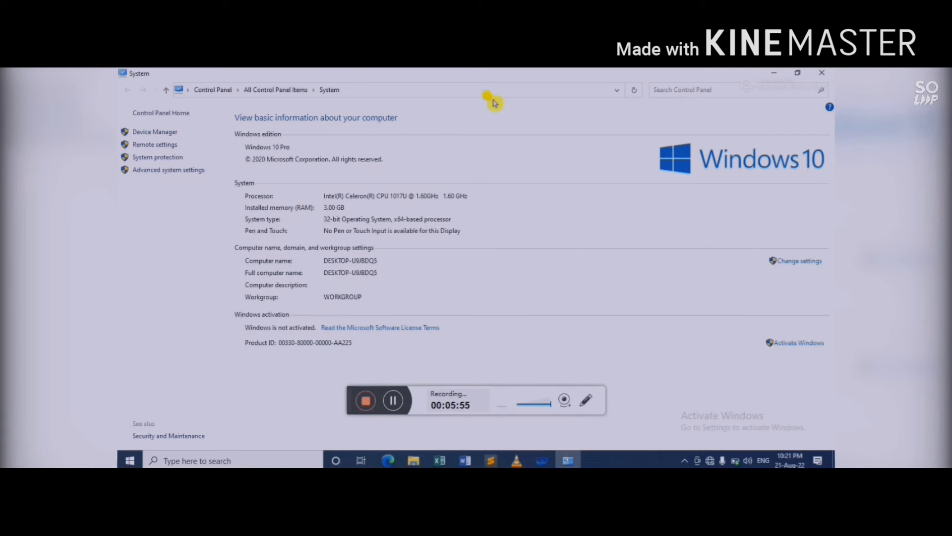
left_click(829, 75)
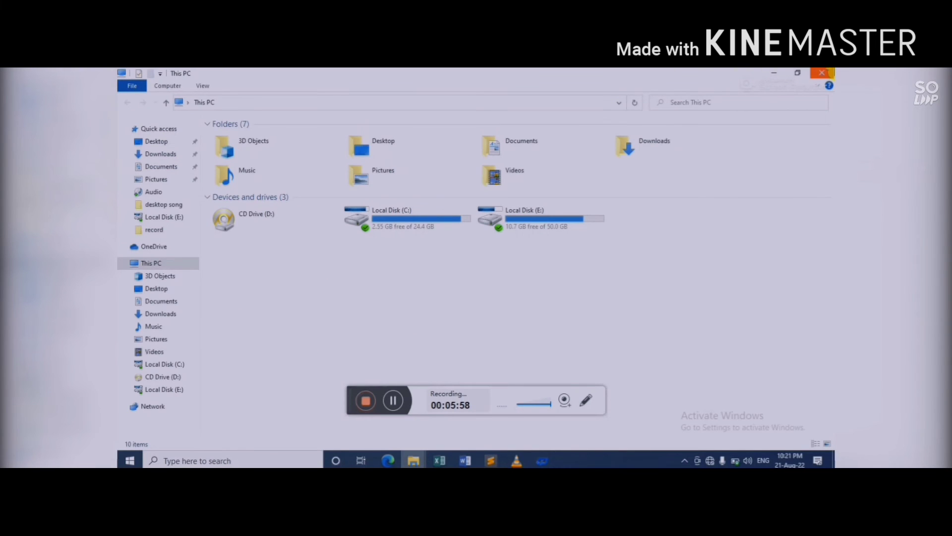
left_click(830, 73)
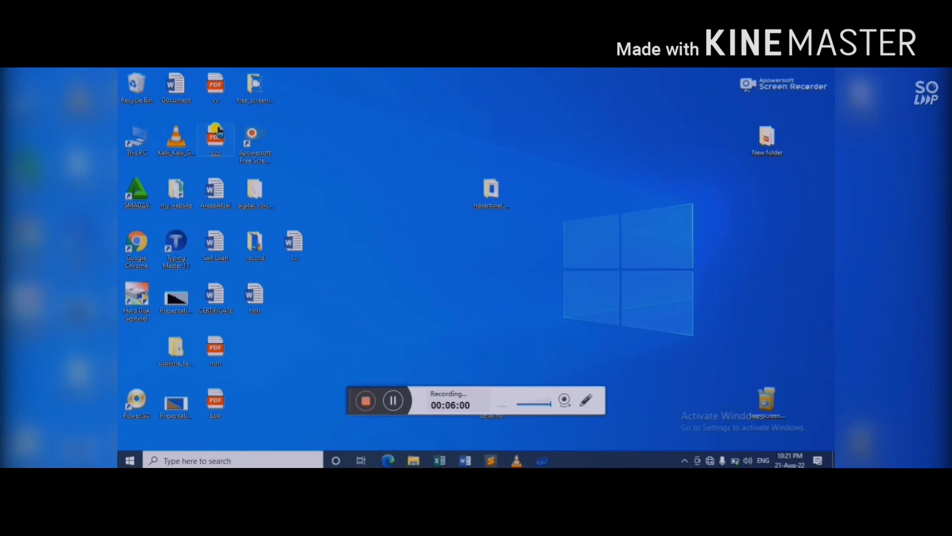
Step: Open Computer Management for This PC, close the duplicate instance, and maximize the remaining window
right_click(127, 142)
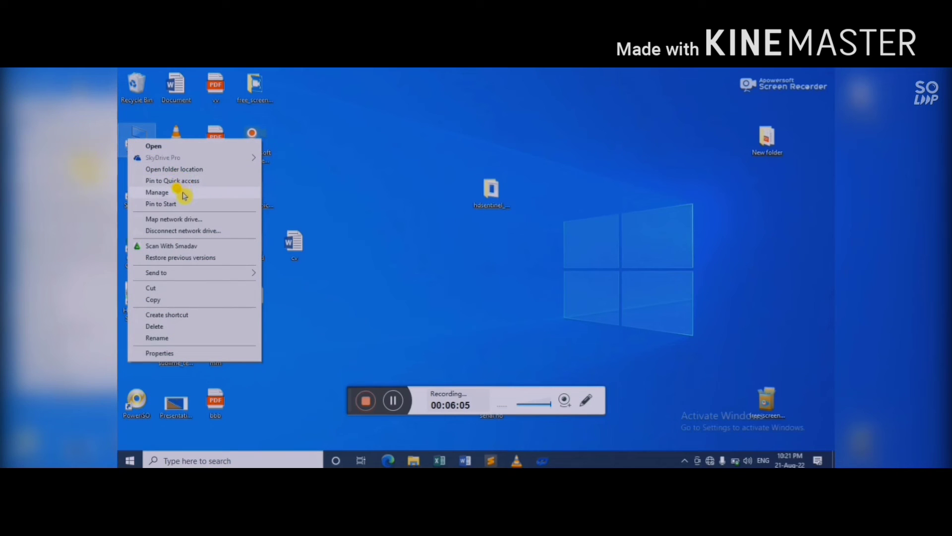
left_click(157, 192)
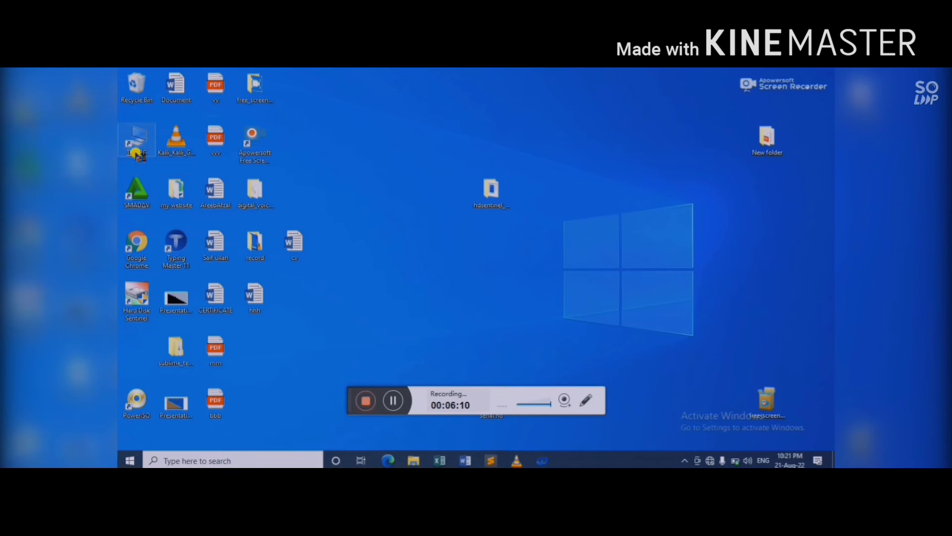
right_click(134, 154)
left_click(165, 207)
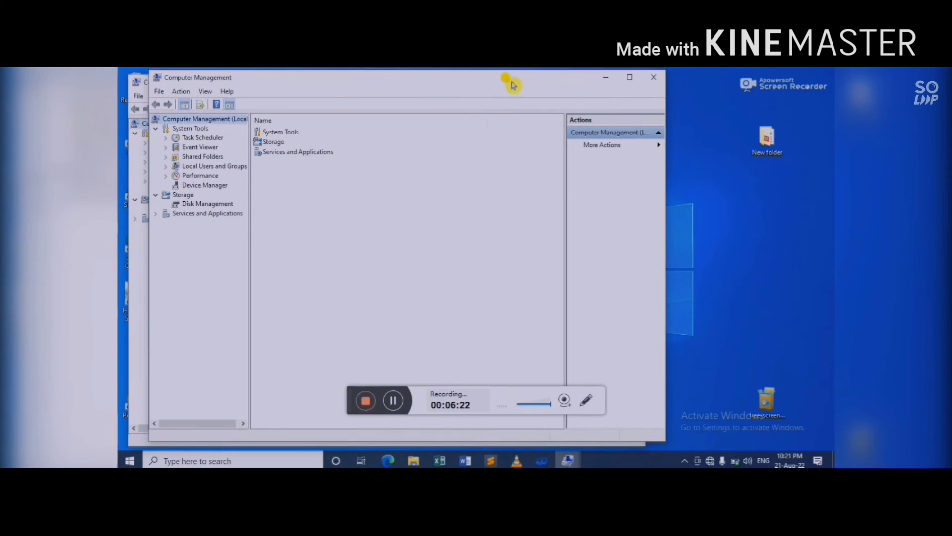
left_click(654, 77)
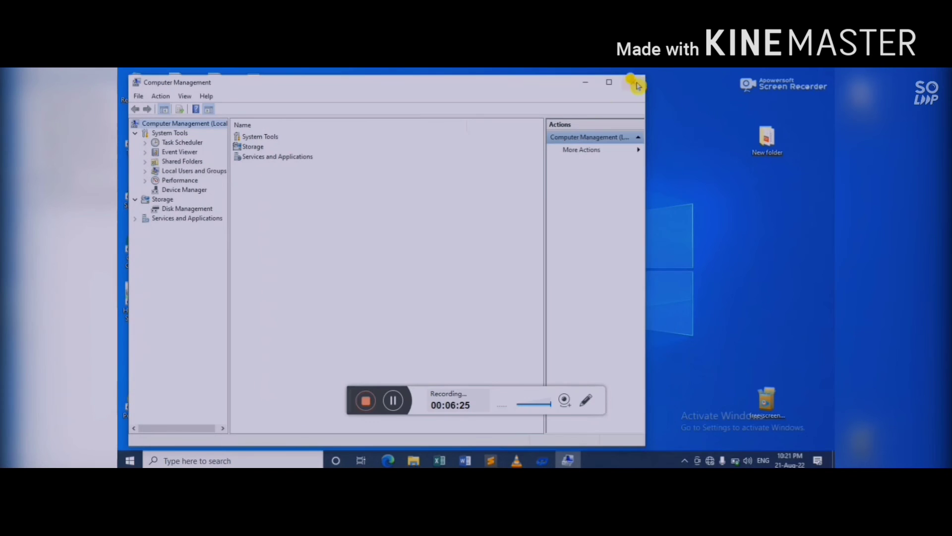
left_click(610, 83)
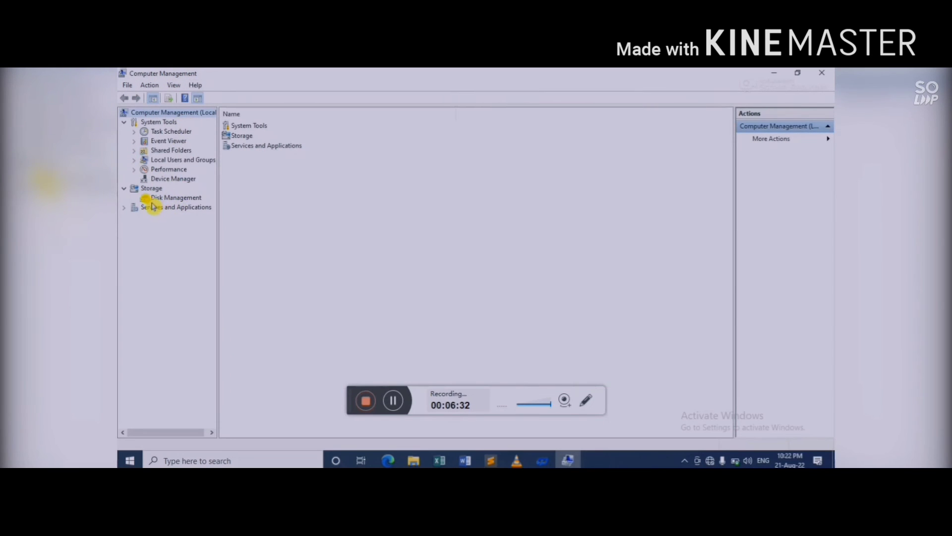
Step: Examine Disk 0's partitions in Disk Management and the actions available for the E: volume
left_click(191, 198)
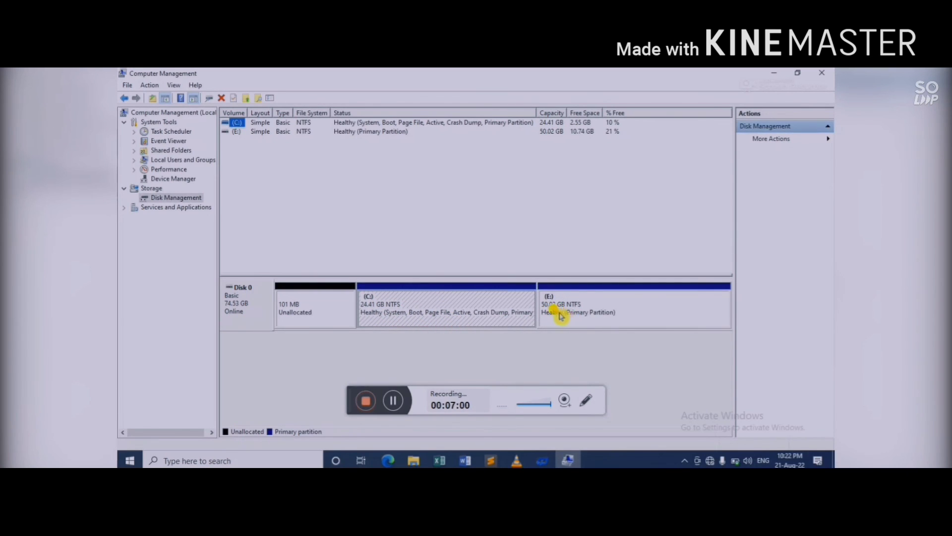
right_click(621, 314)
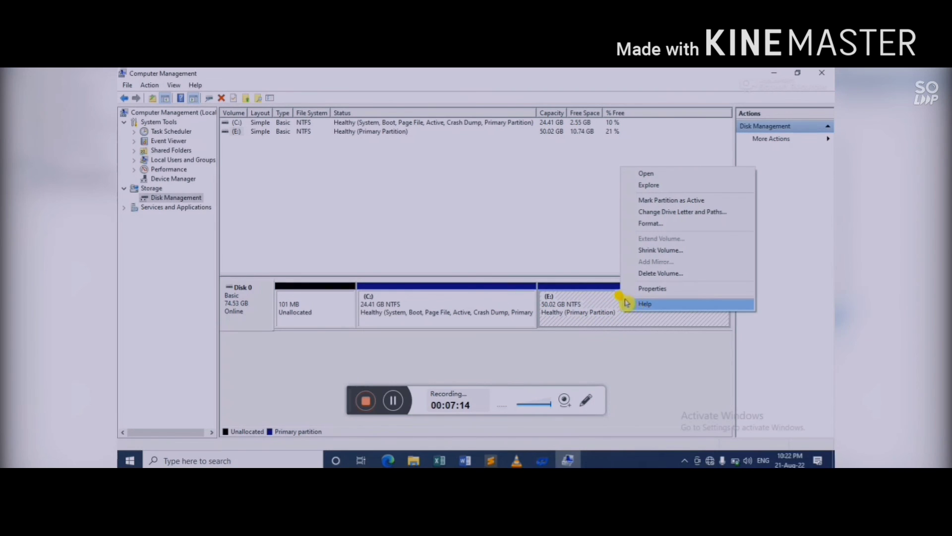
left_click(477, 363)
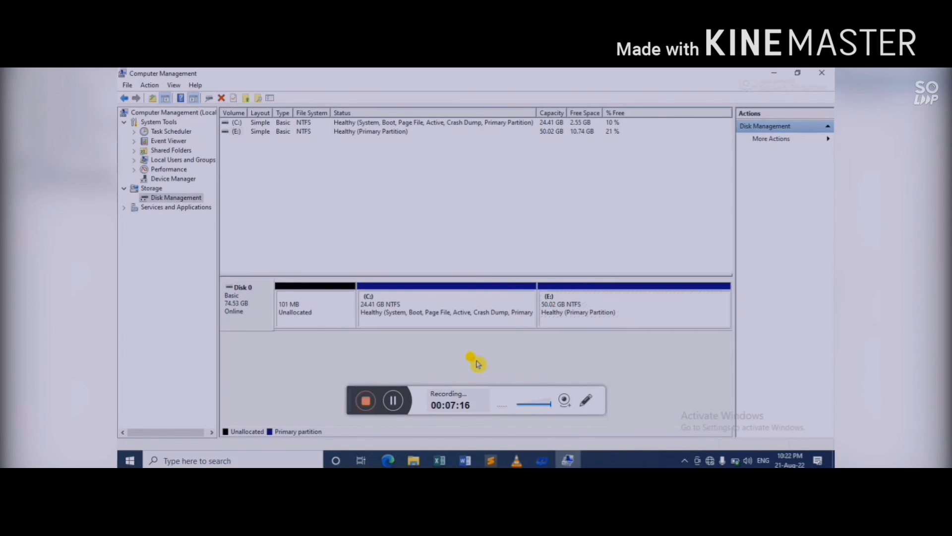